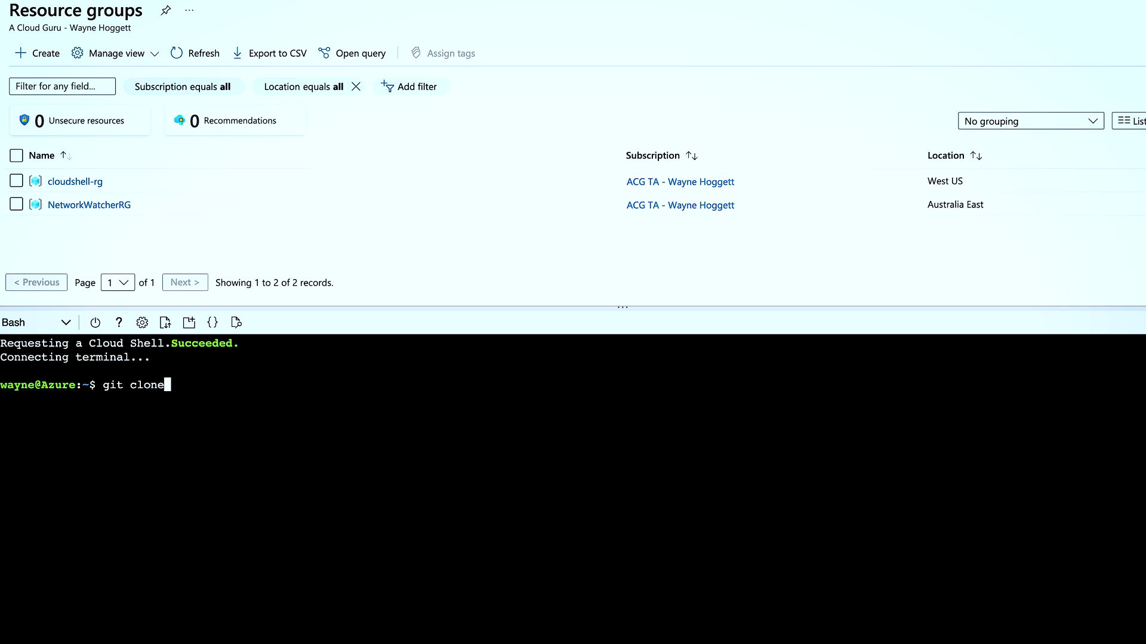
Clone the simple-feed-reader repository in Cloud Shell by pasting its address after git clone.
right_click(344, 405)
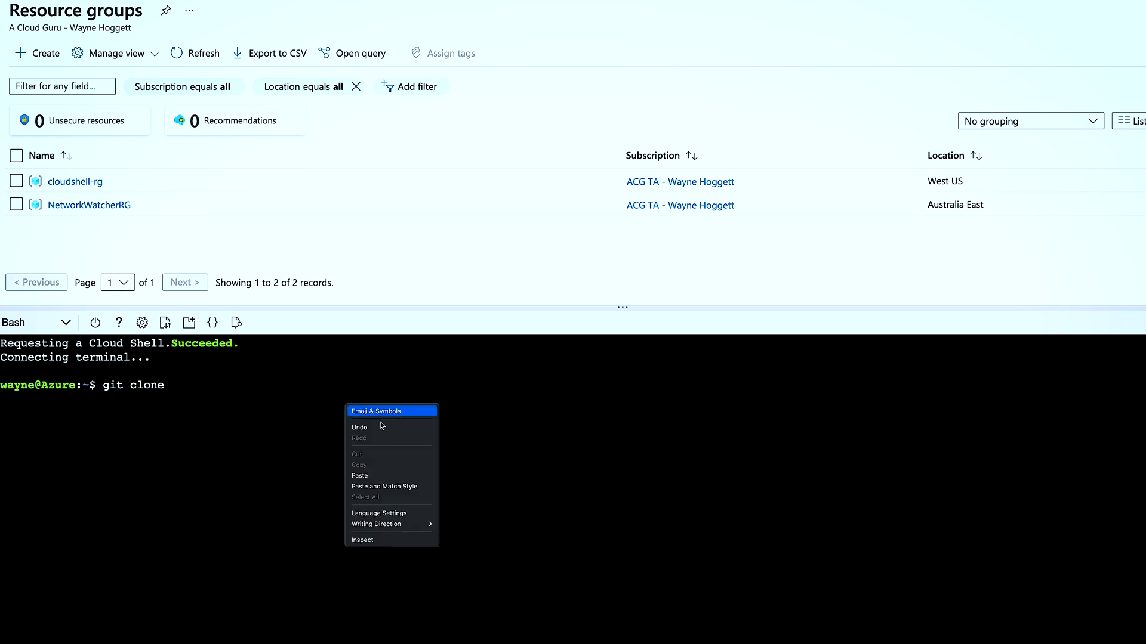
left_click(376, 476)
key("Return")
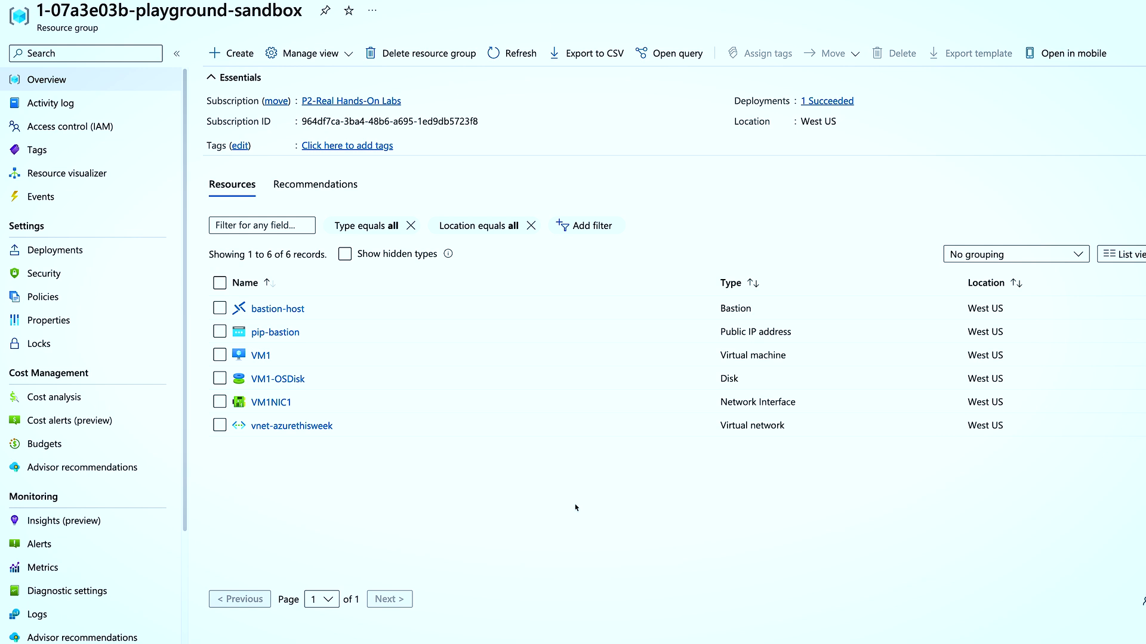
Open bastion-host's Configuration page showing Standard tier, Shareable Link enabled and two instances.
left_click(277, 309)
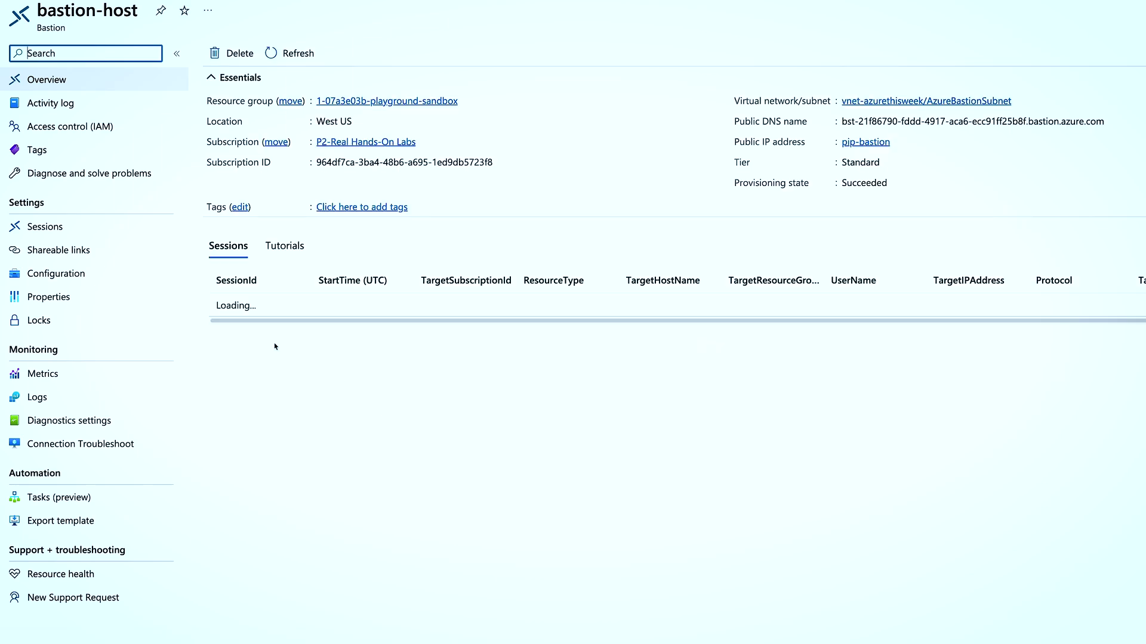
left_click(91, 277)
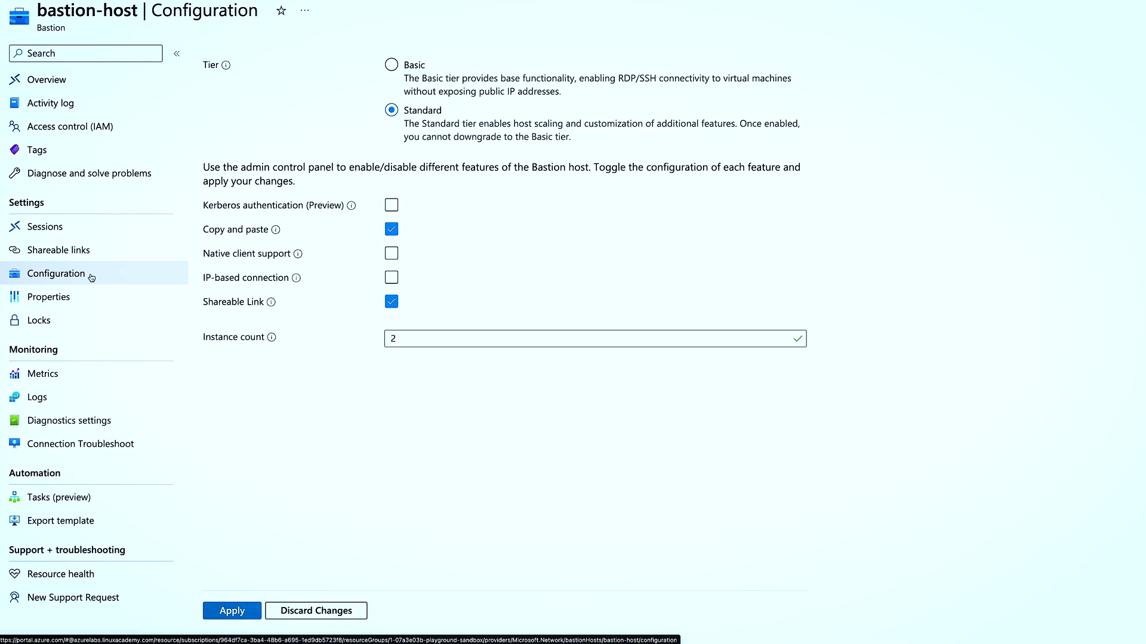
Create an active Bastion shareable link for VM1 and open its generated URL.
left_click(97, 253)
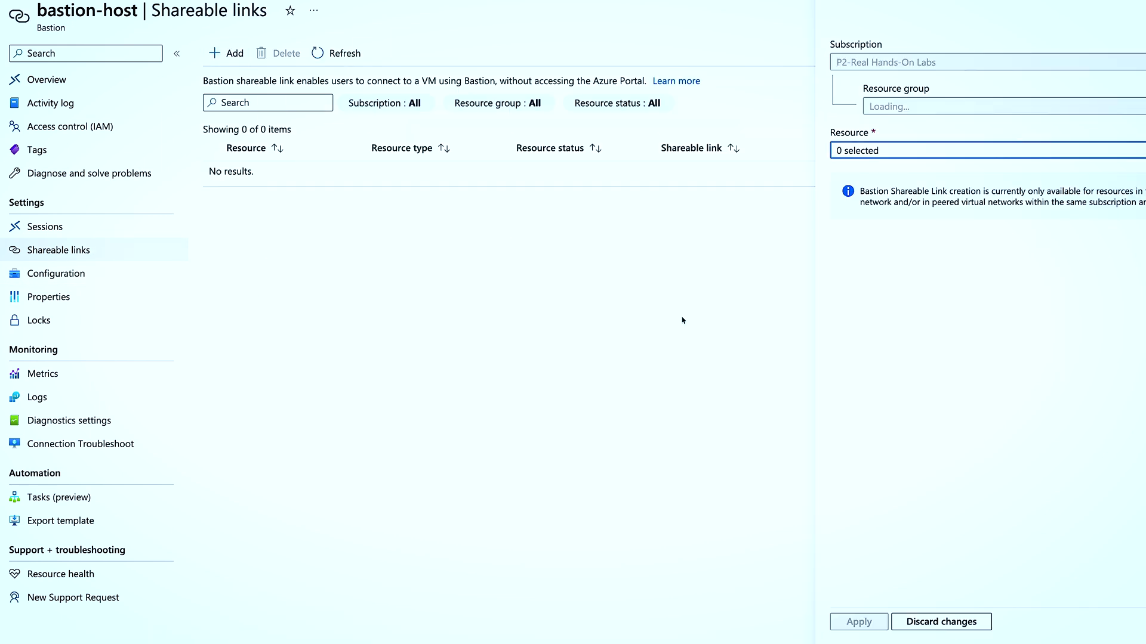
left_click(886, 158)
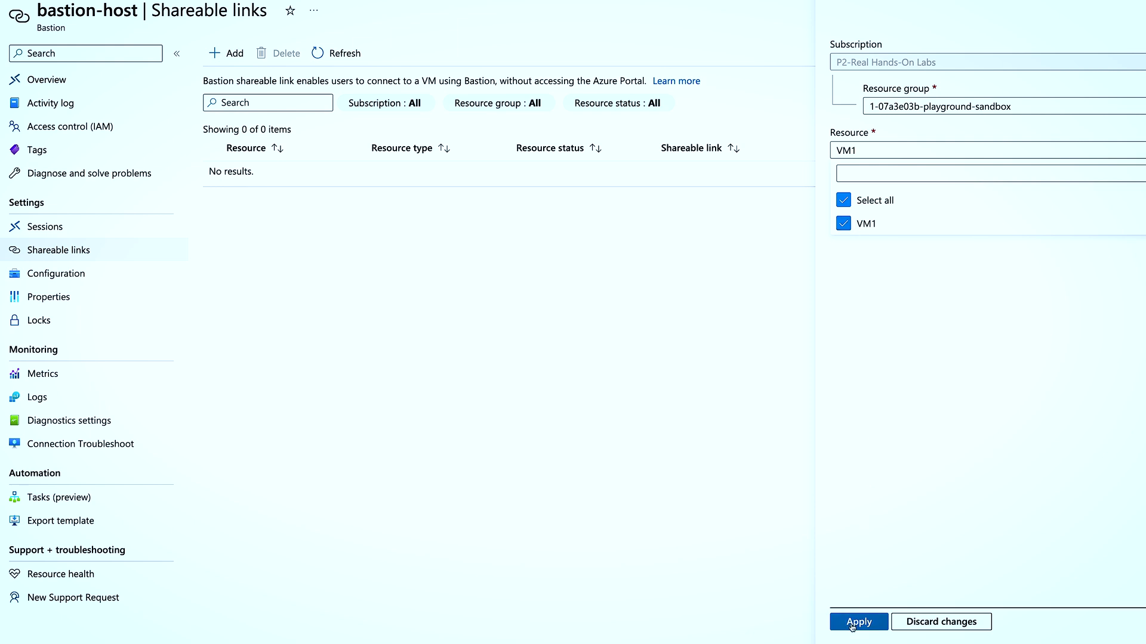
left_click(856, 621)
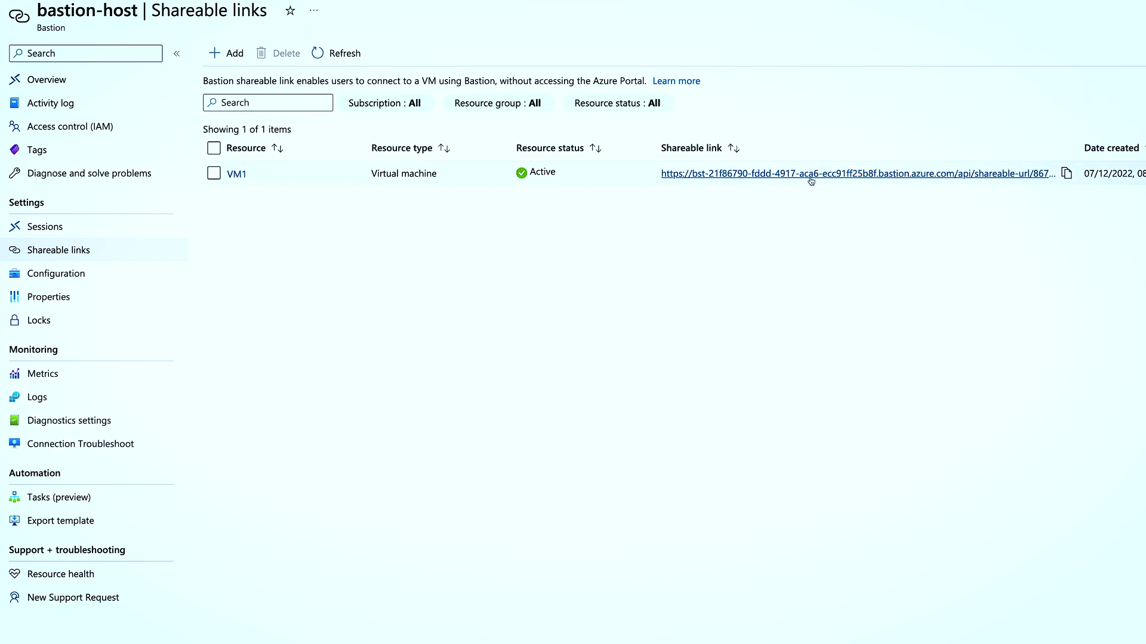
left_click(876, 176)
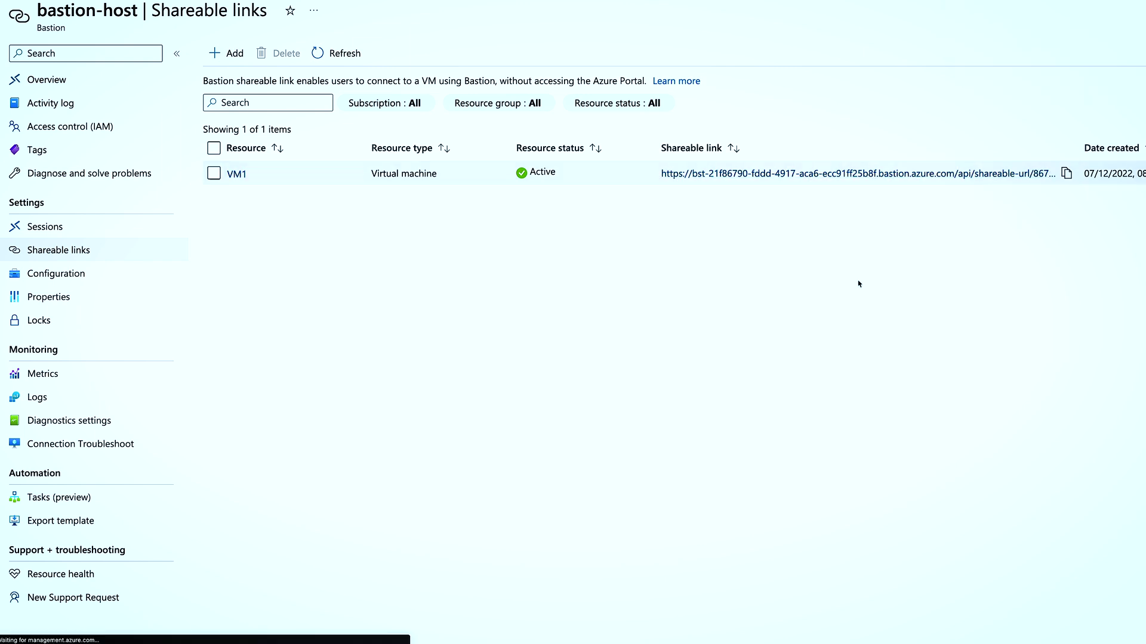